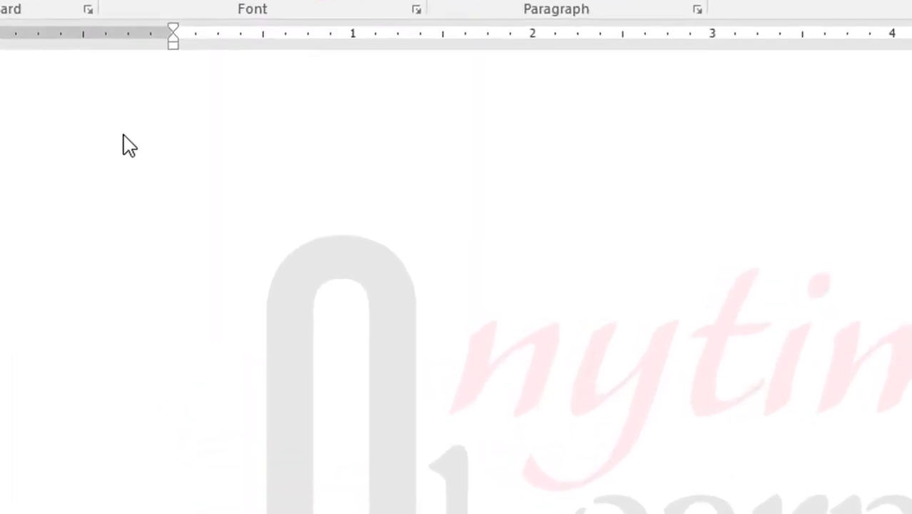
Type 'Hello!' as the first line and start a new line below it.
type("H")
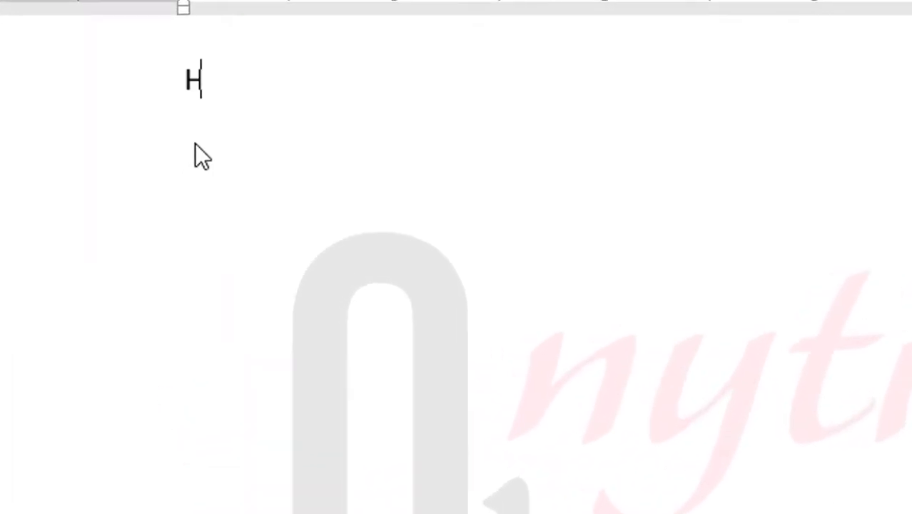
type("ello")
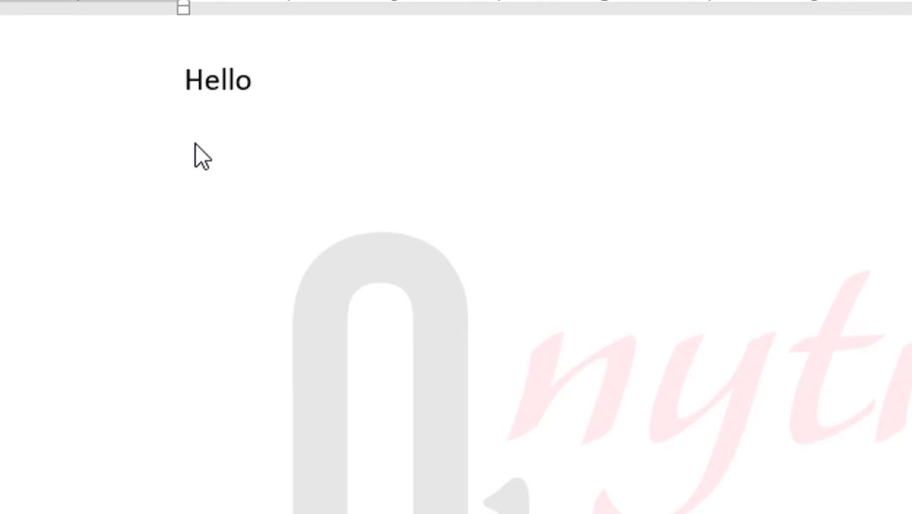
type("!")
key("Return")
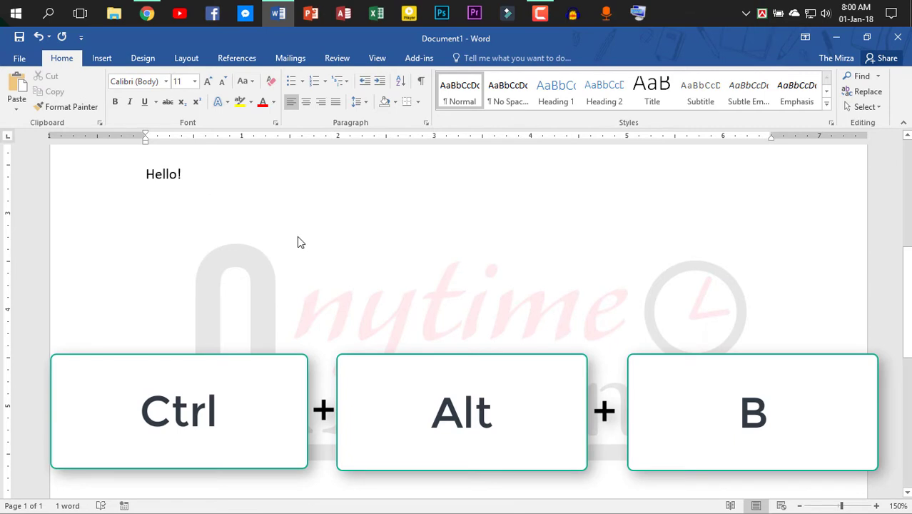
Switch to the Bengali layout and type 'কেমন আছেন সবাই ।' in SutonnyMJ on its own line.
key("ctrl+alt+b")
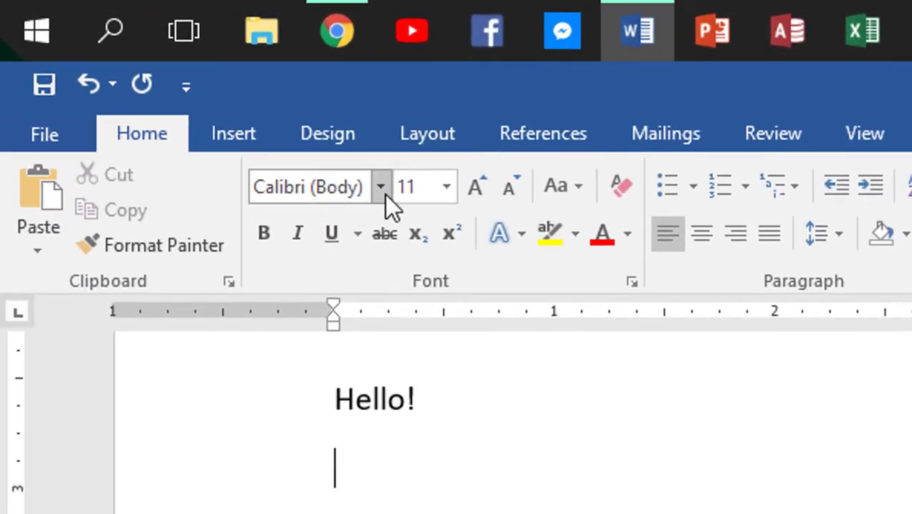
left_click(383, 190)
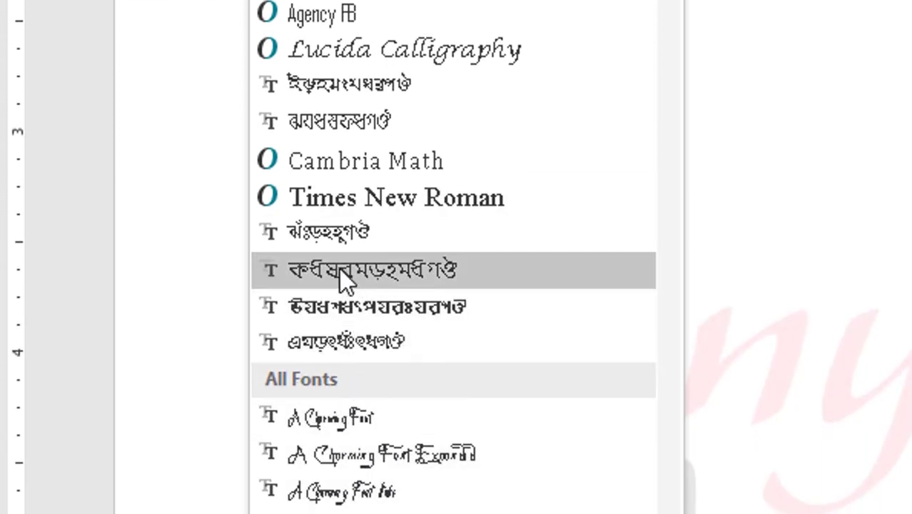
left_click(327, 245)
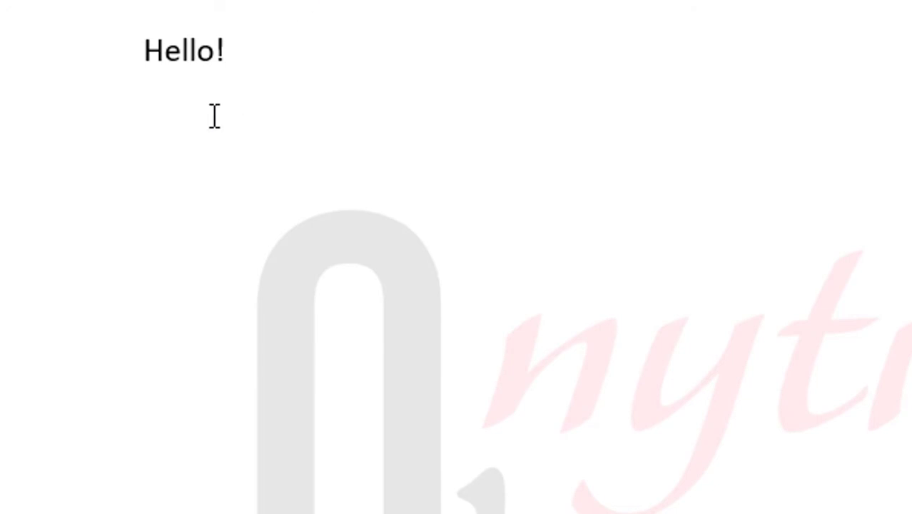
type("কেমন ")
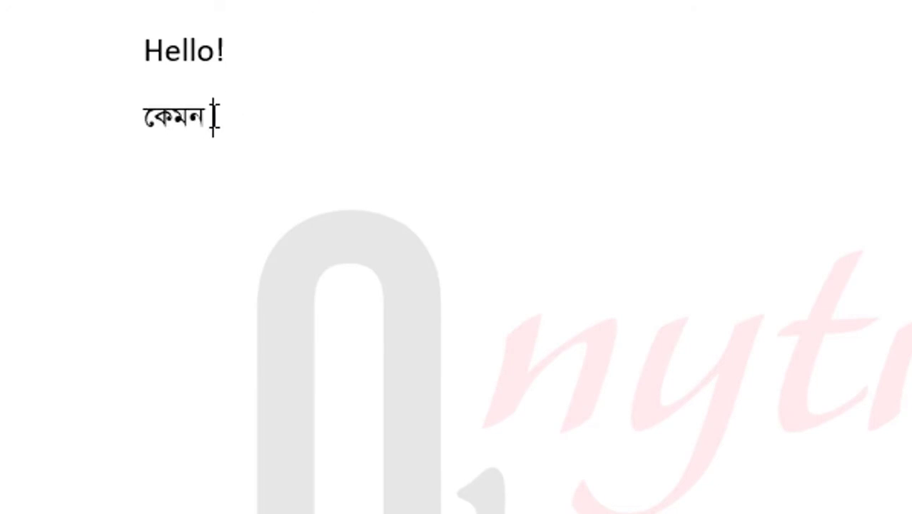
type("আছে")
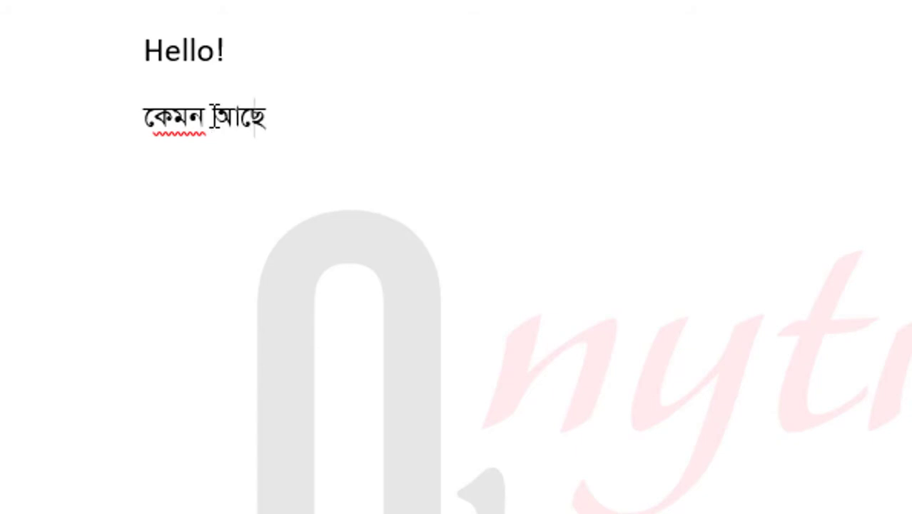
type("ন স")
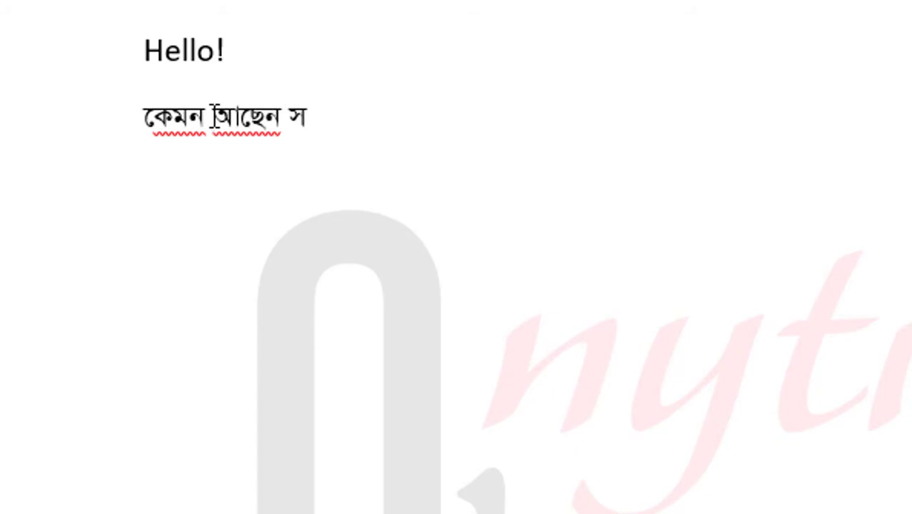
type("বাই")
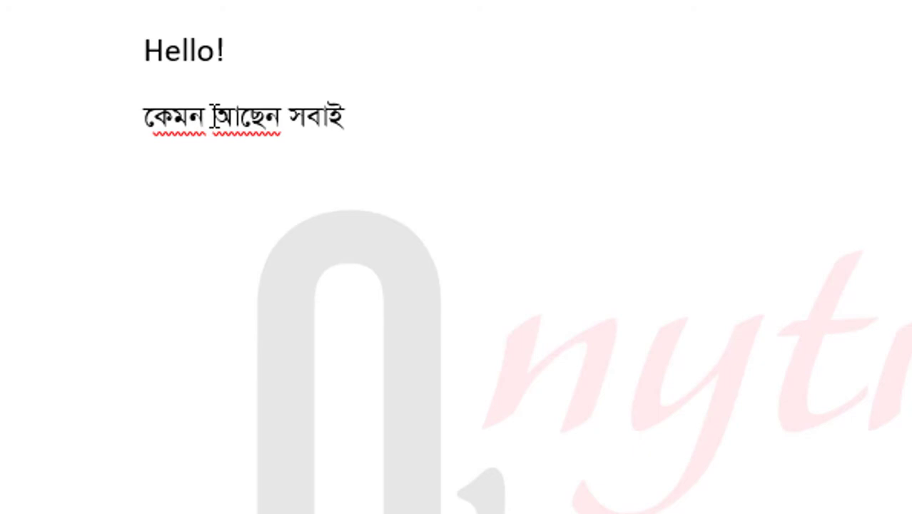
type(" ।")
key("Return")
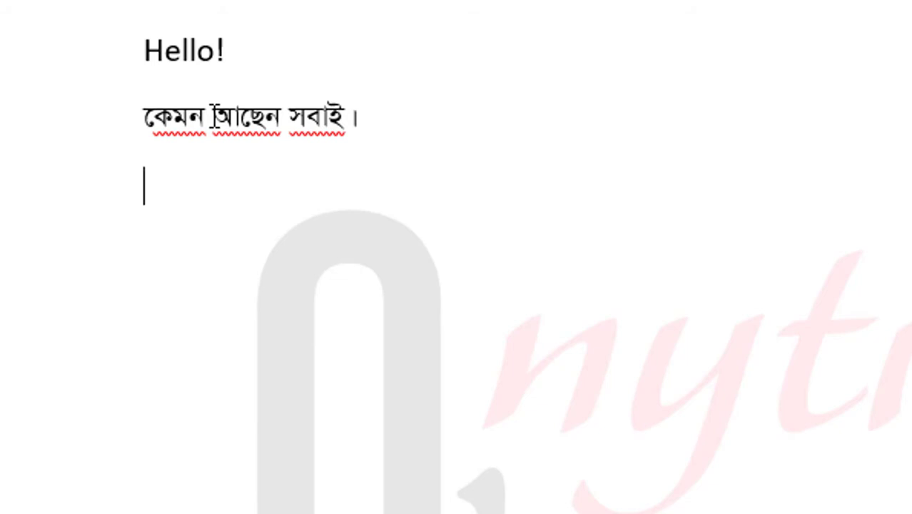
key("ctrl+alt+b")
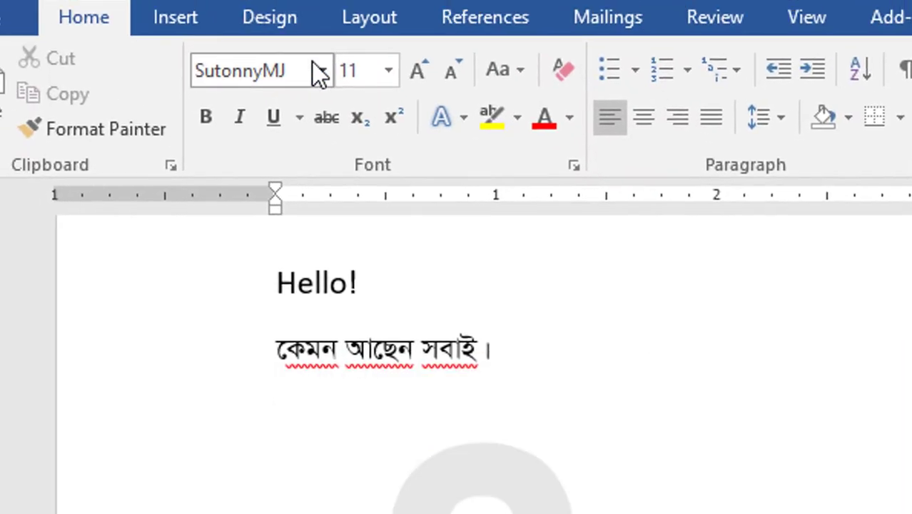
Set the font back to Calibri, type 'Happy New Year.' and start a new line.
left_click(322, 71)
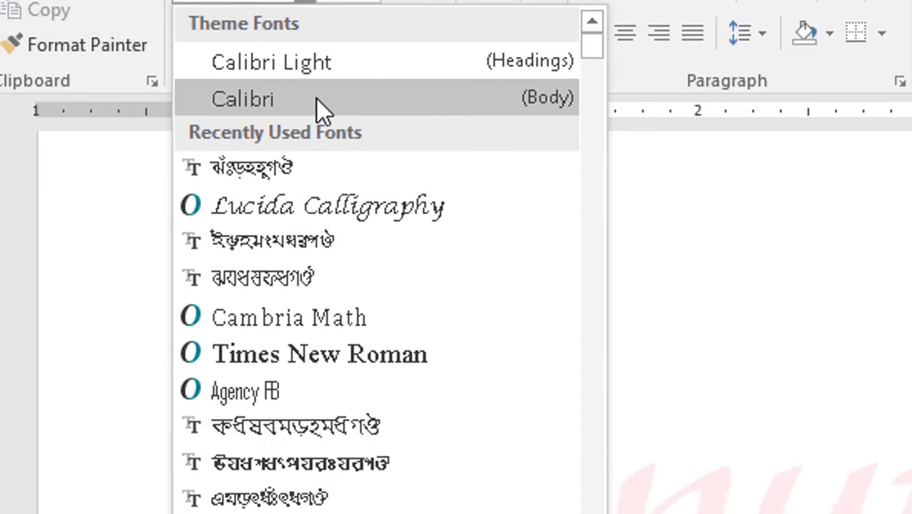
left_click(335, 183)
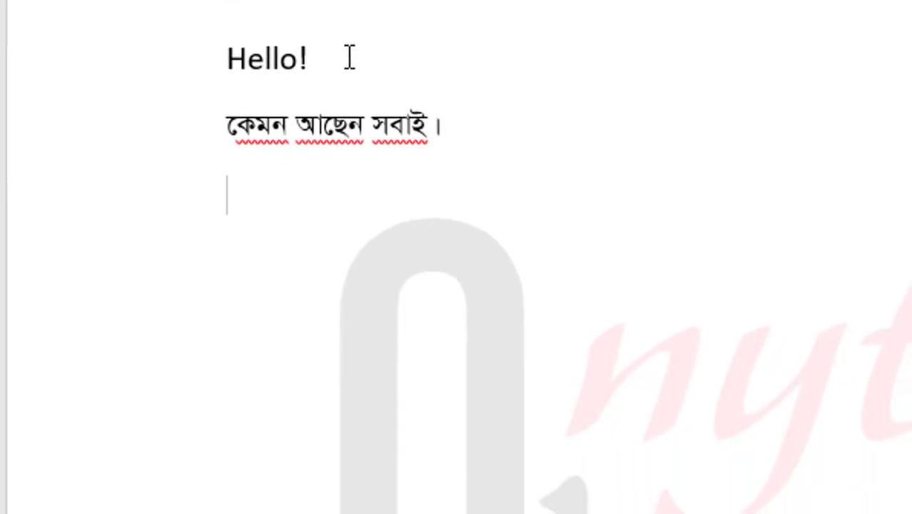
type("Happ")
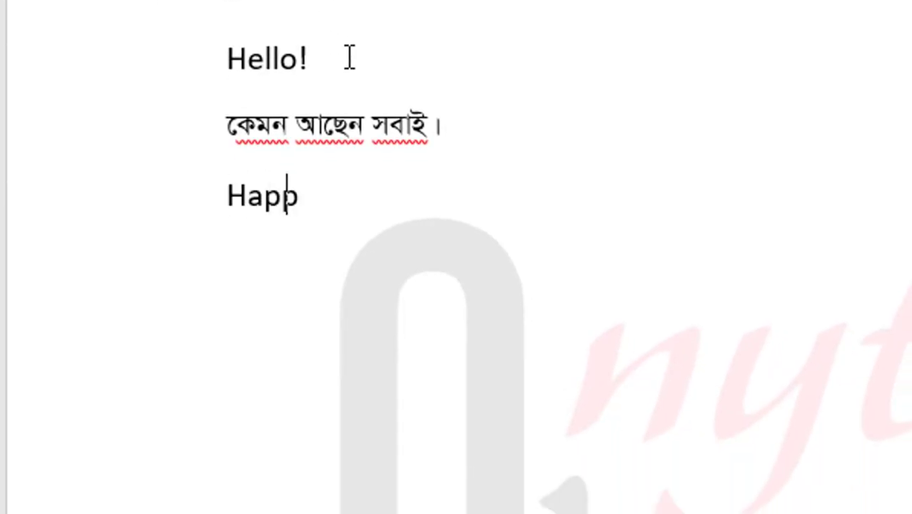
type("y N")
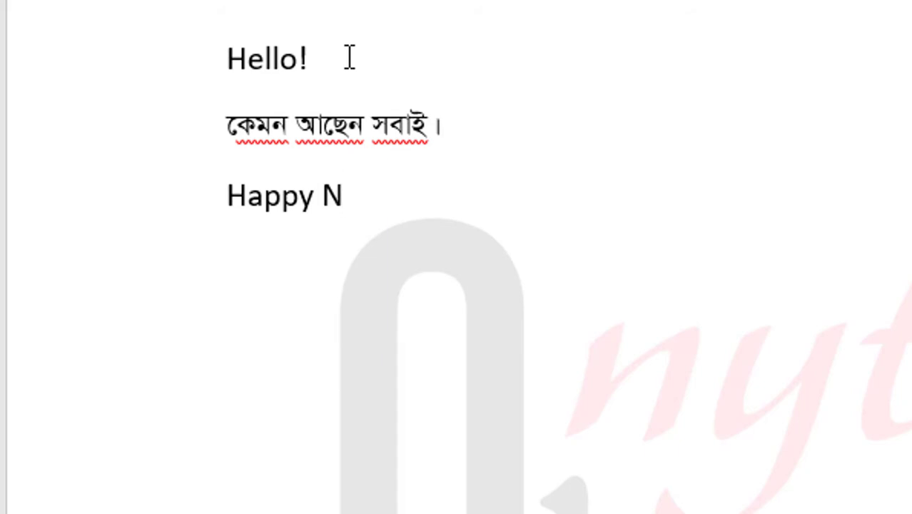
type("ew Y")
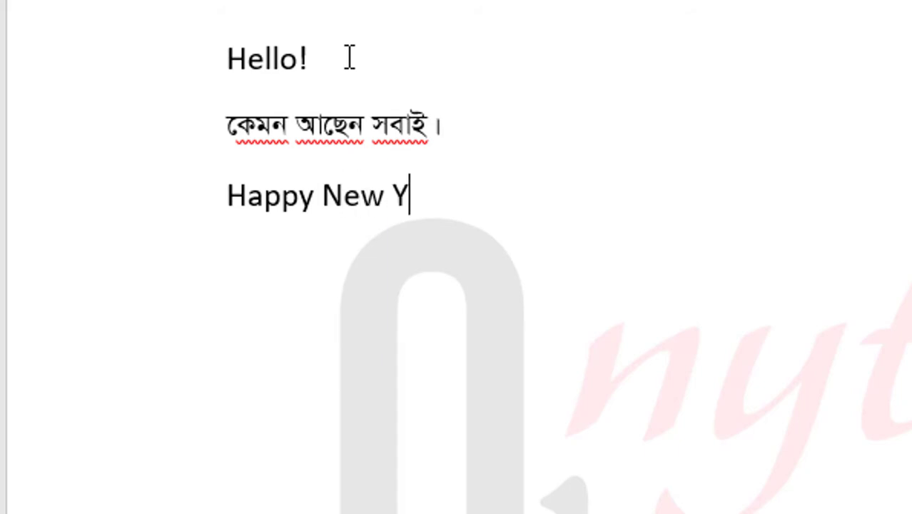
type("ear")
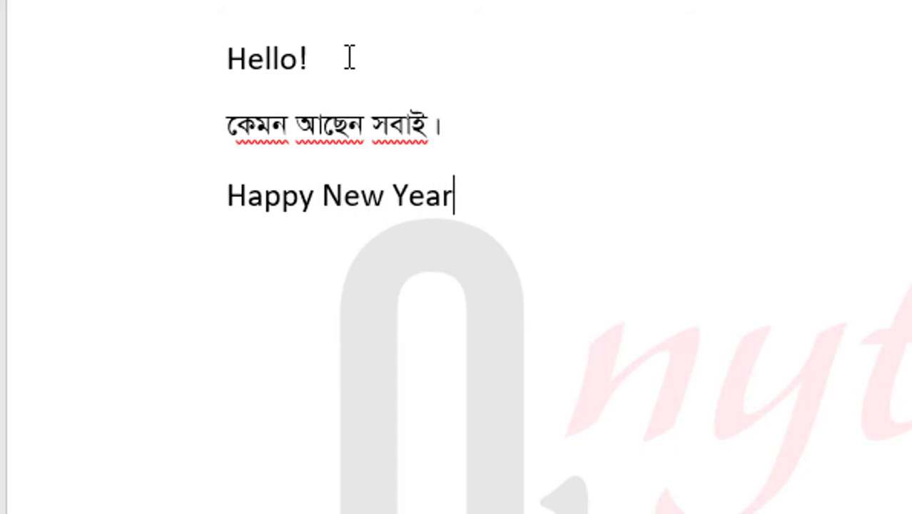
type(".")
key("Return")
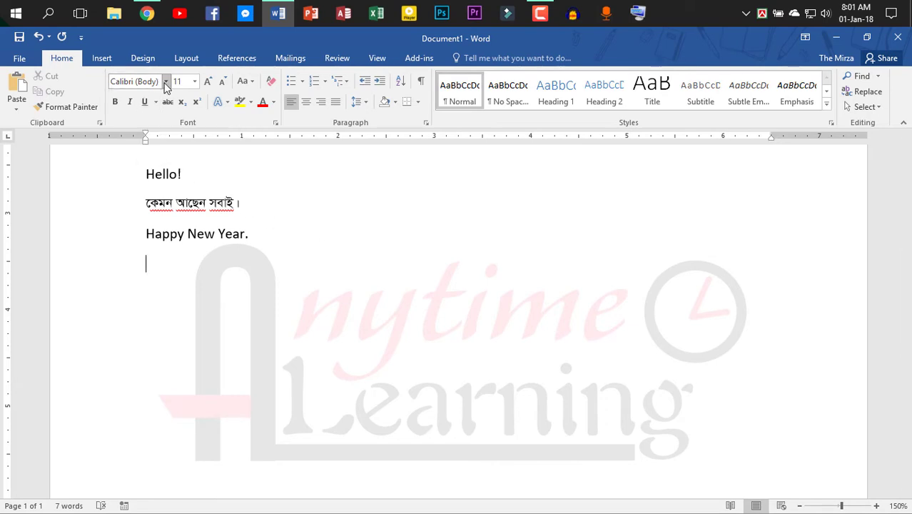
key("ctrl+shift+f")
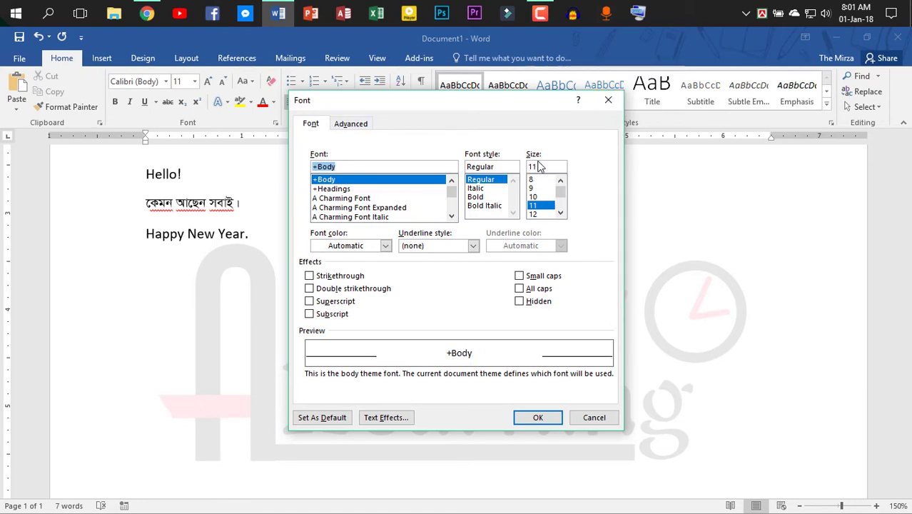
left_click(603, 104)
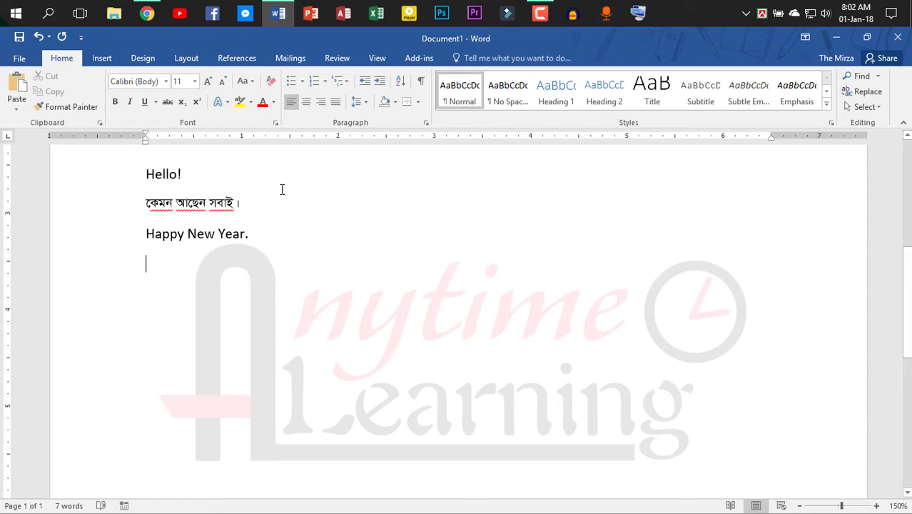
key("Return")
Open Customize Keyboard from Word Options' ribbon settings and show the Fonts category.
left_click(16, 64)
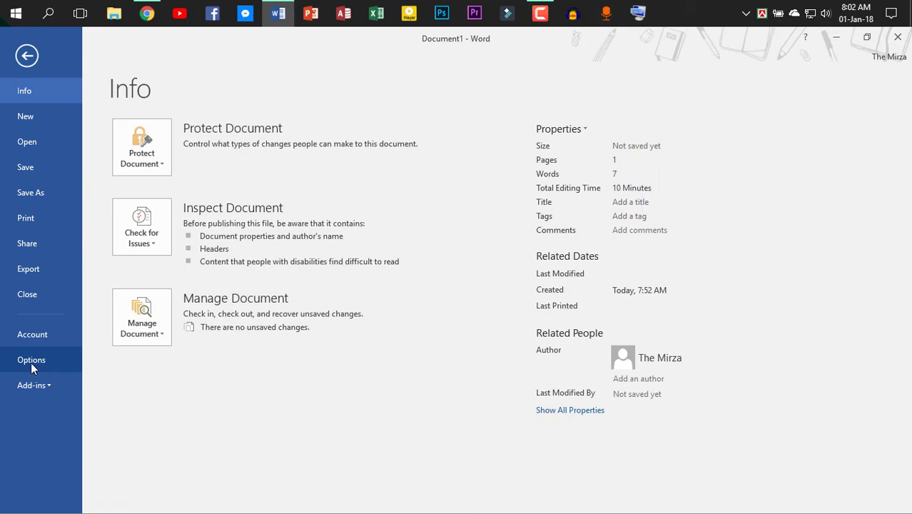
left_click(27, 361)
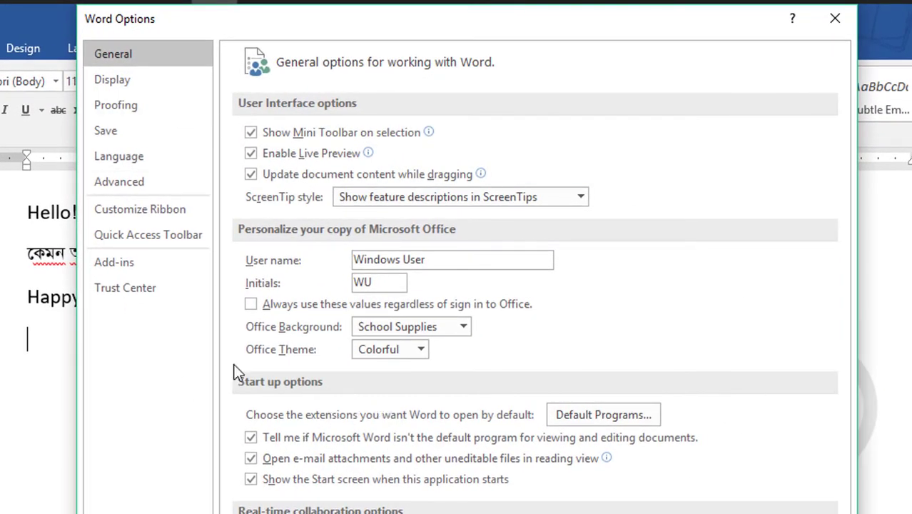
left_click(162, 216)
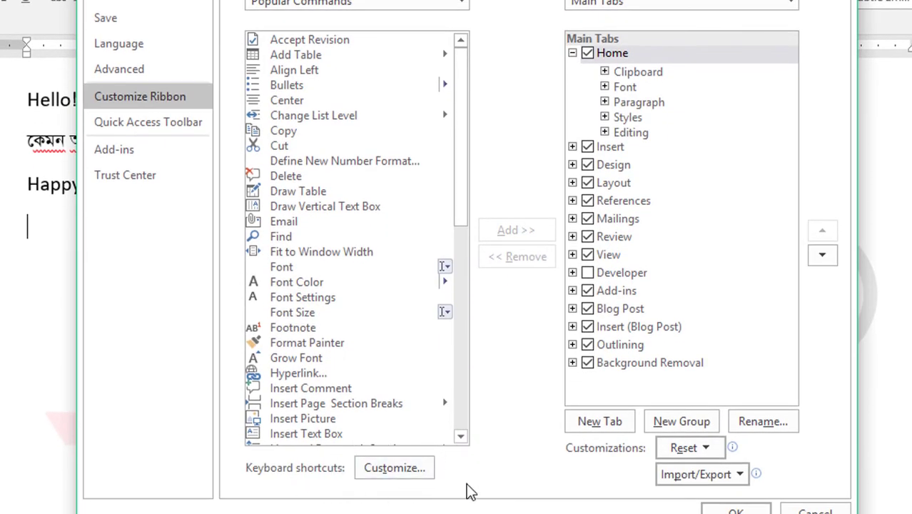
left_click(396, 469)
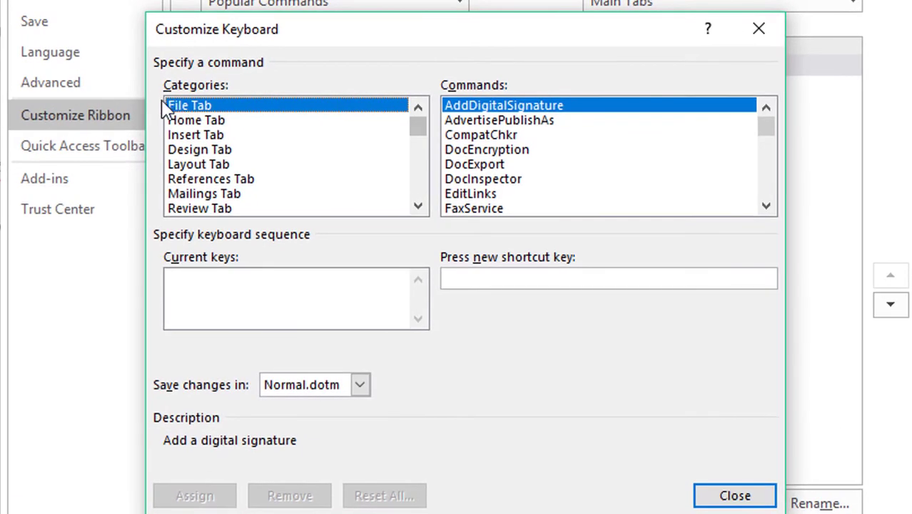
left_click_drag(420, 130, 426, 213)
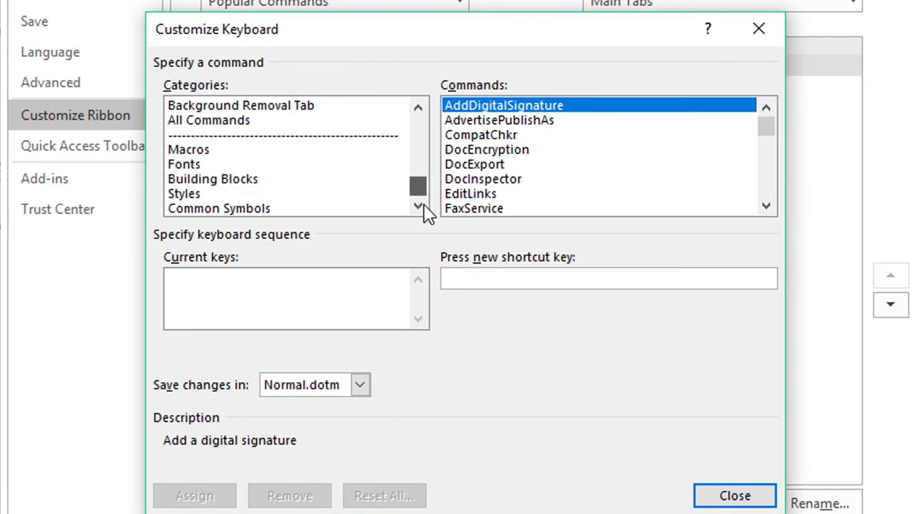
left_click(186, 165)
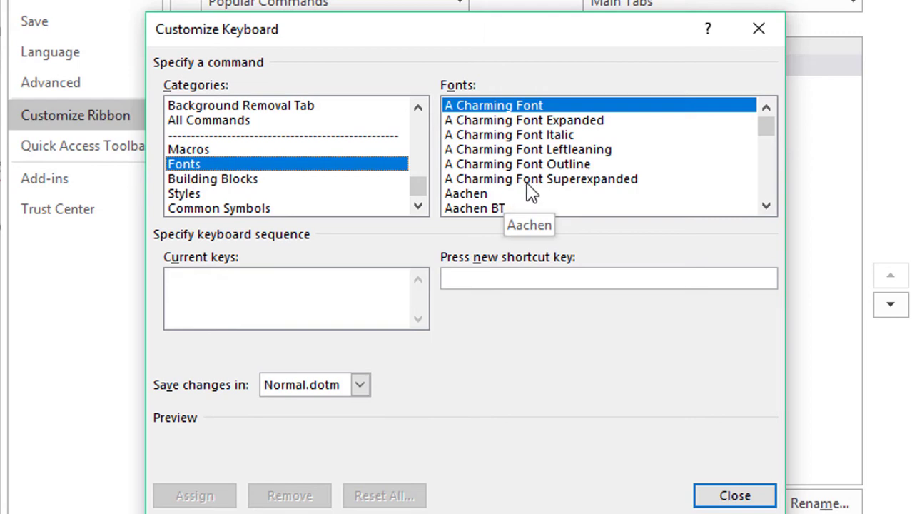
Assign the shortcut Alt+` to the SutonnyMJ font.
left_click_drag(764, 121, 775, 173)
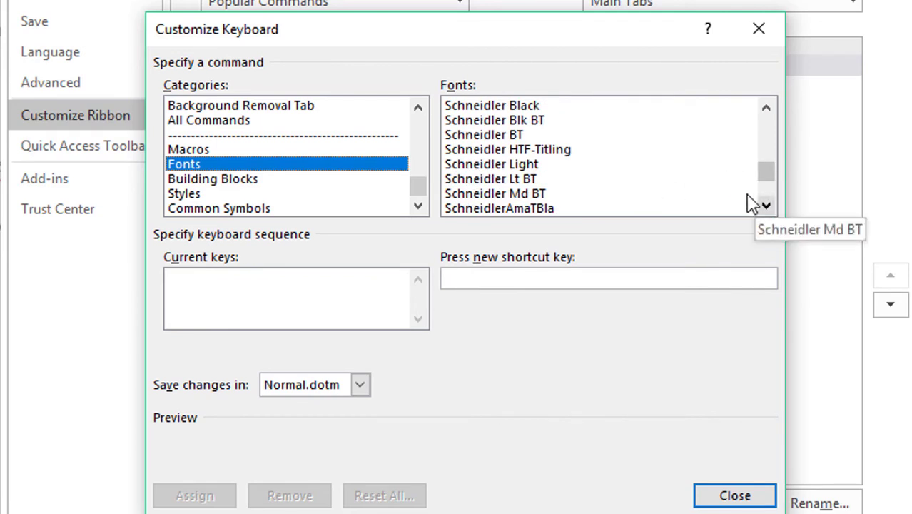
left_click(519, 179)
scroll(518, 179, "down", 4)
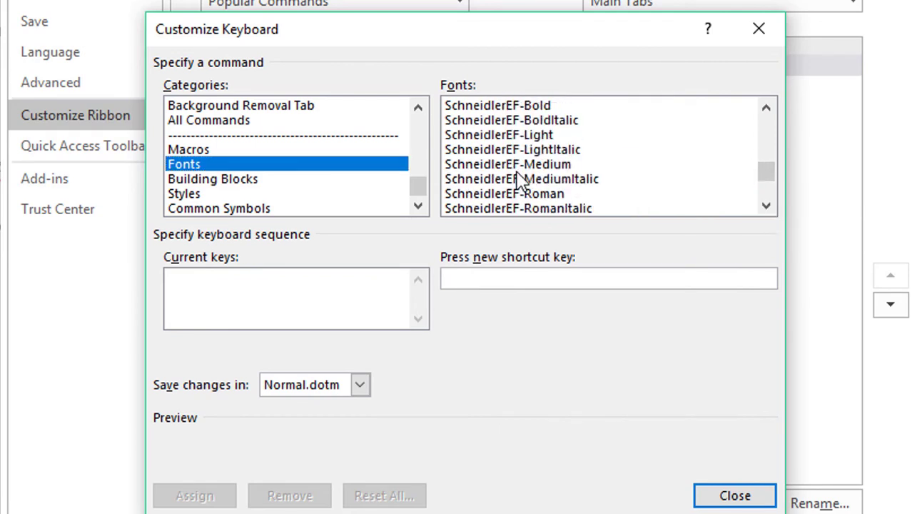
scroll(519, 179, "down", 4)
scroll(519, 179, "down", 4)
scroll(518, 179, "down", 4)
scroll(519, 179, "down", 4)
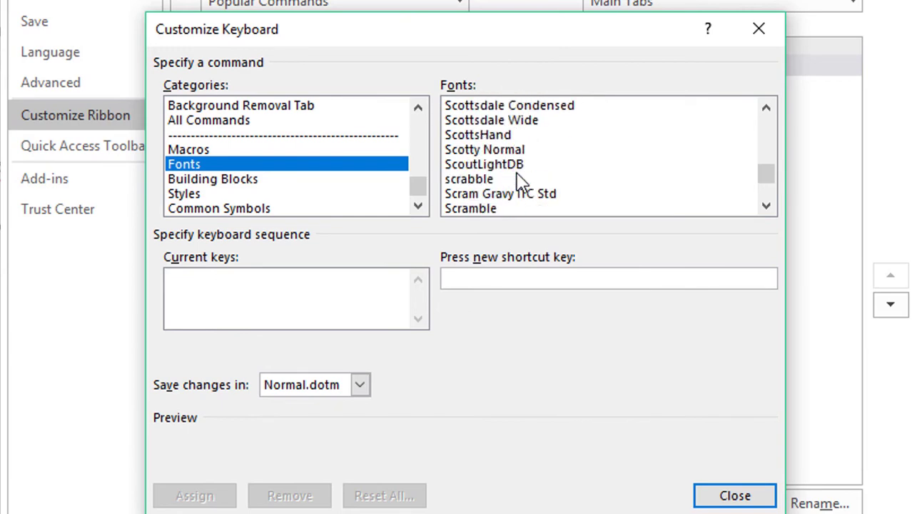
scroll(518, 179, "down", 4)
scroll(518, 179, "down", 4)
scroll(519, 179, "down", 4)
scroll(518, 179, "down", 4)
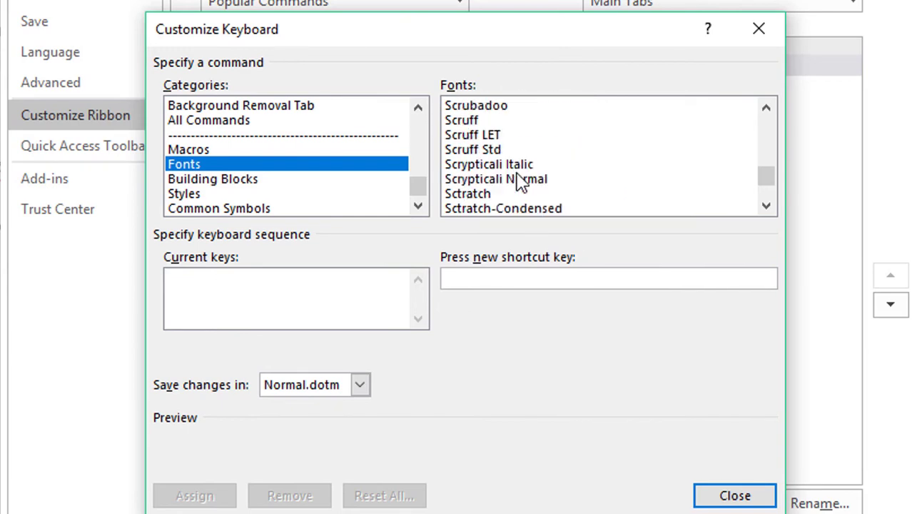
scroll(518, 179, "down", 4)
scroll(519, 179, "down", 4)
scroll(519, 179, "down", 4)
scroll(519, 179, "down", 4)
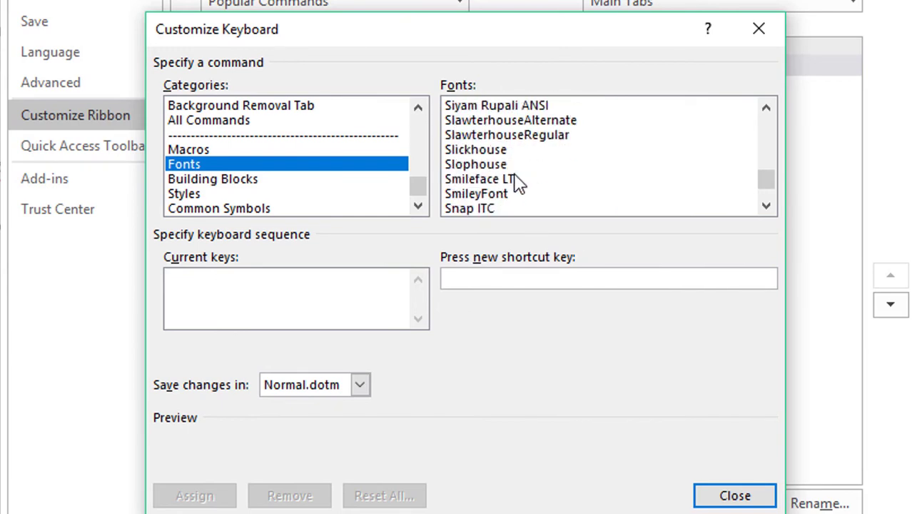
scroll(518, 179, "down", 4)
scroll(518, 179, "down", 4)
scroll(513, 181, "down", 4)
scroll(514, 181, "down", 2)
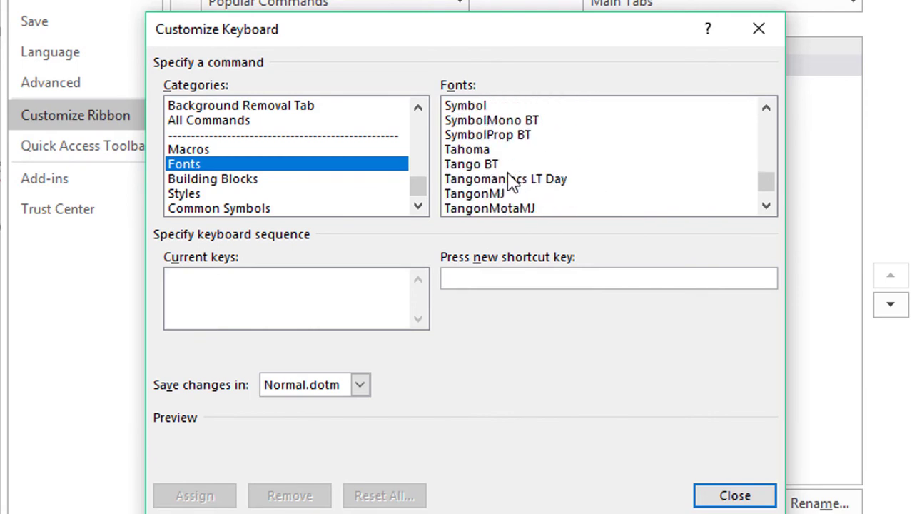
scroll(514, 181, "up", 6)
scroll(512, 181, "up", 2)
scroll(511, 182, "up", 2)
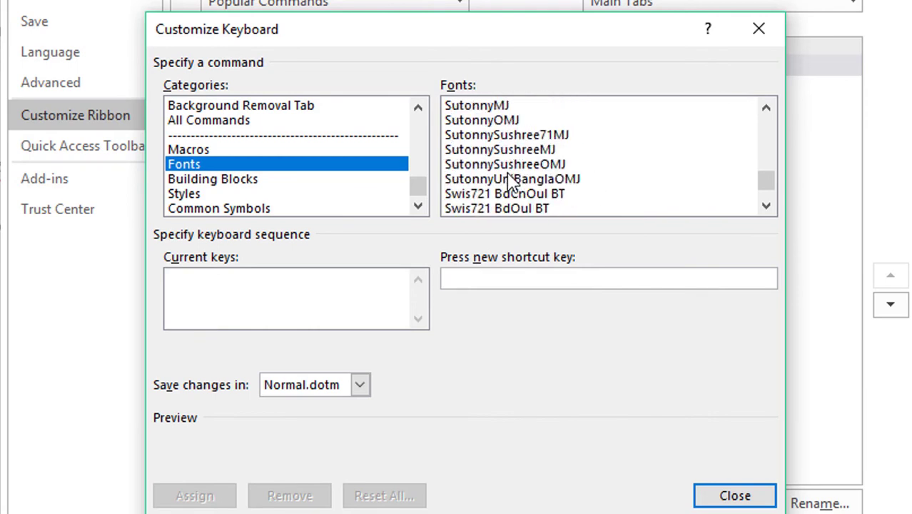
left_click(479, 107)
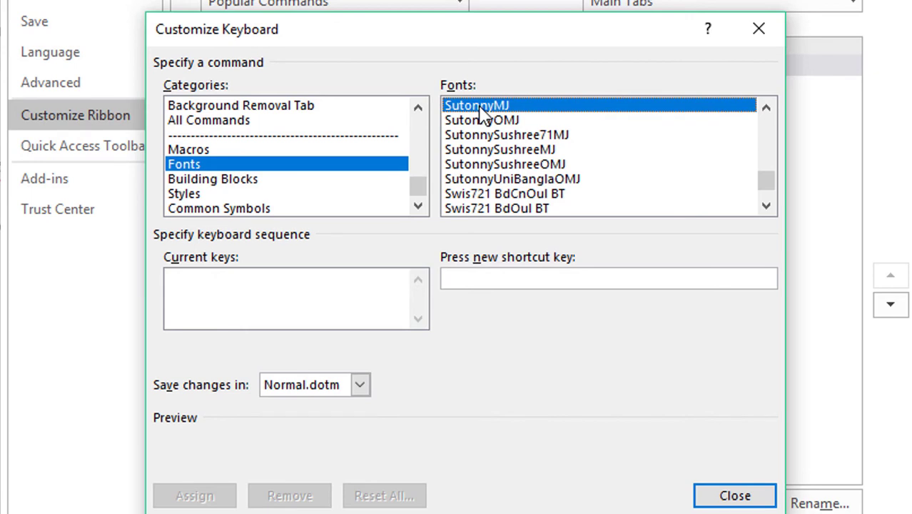
left_click(492, 276)
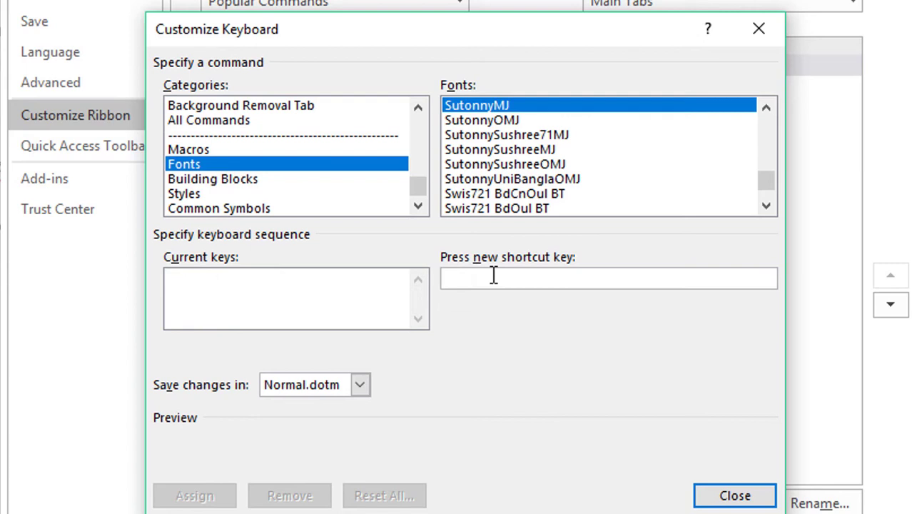
key("alt+grave")
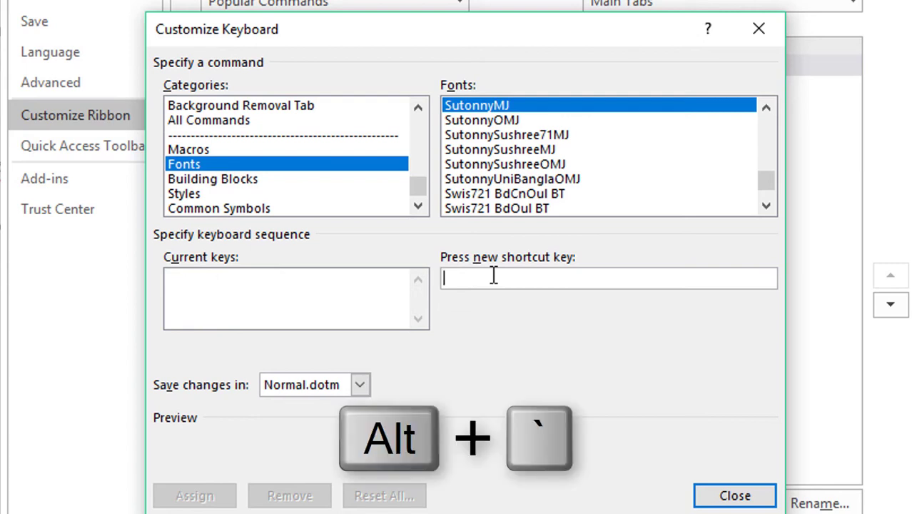
key("alt+grave")
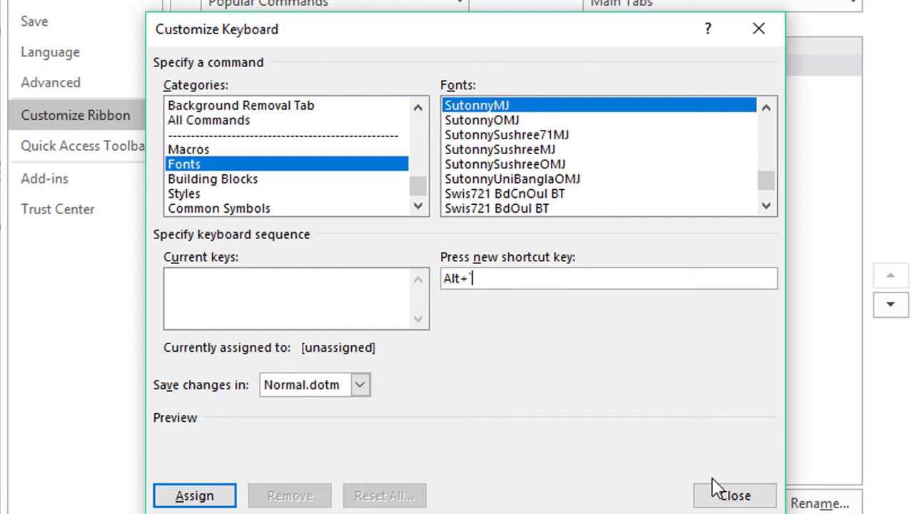
left_click(197, 494)
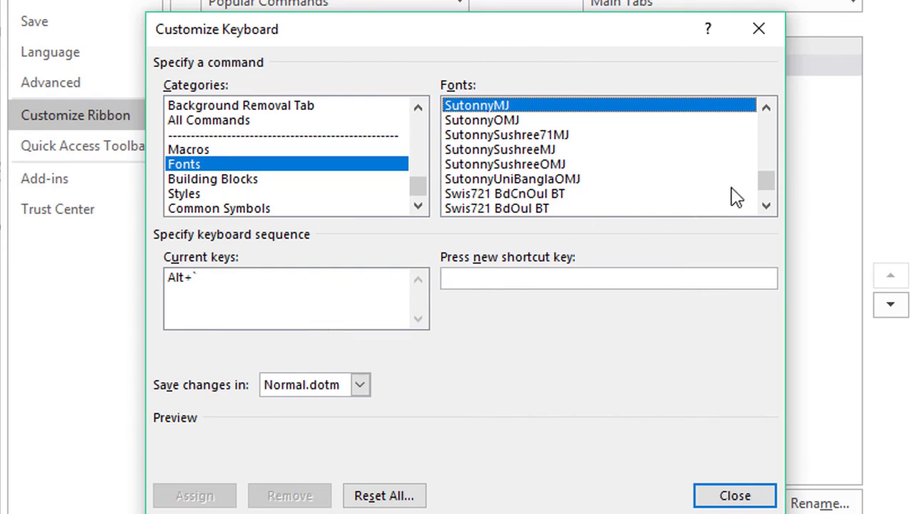
left_click_drag(769, 186, 763, 134)
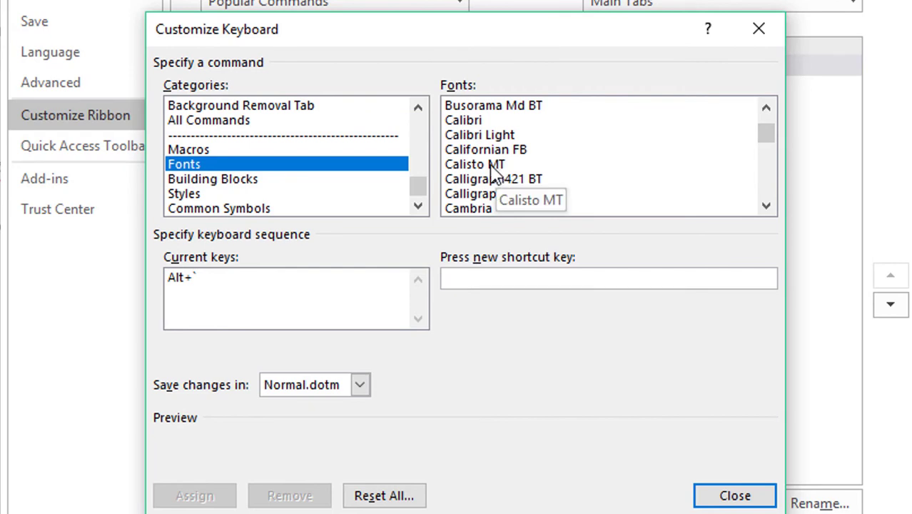
Assign Alt+Shift+` to the Calibri font and close the Customize Keyboard dialog.
left_click(472, 123)
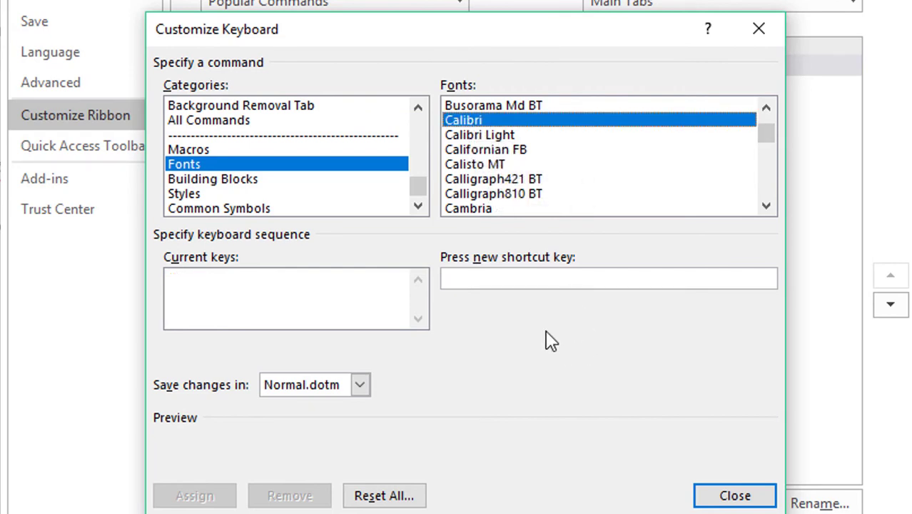
left_click(513, 278)
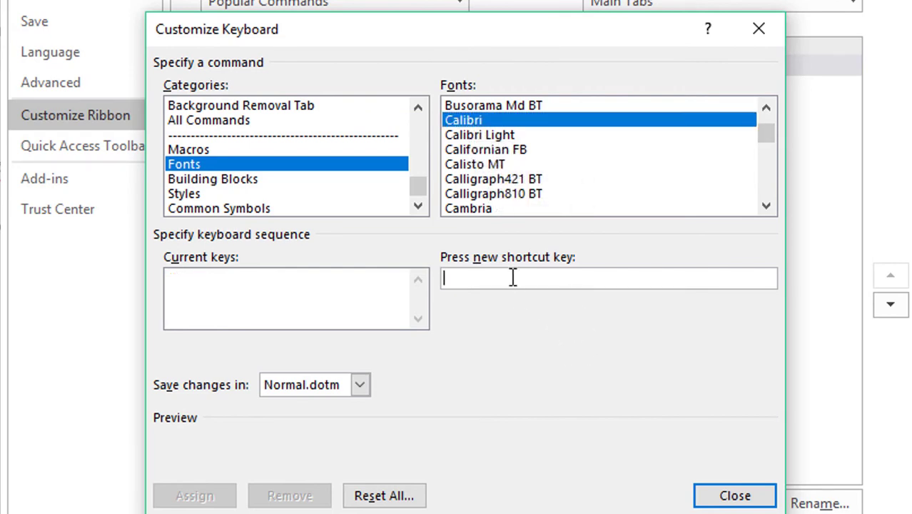
key("alt+shift+grave")
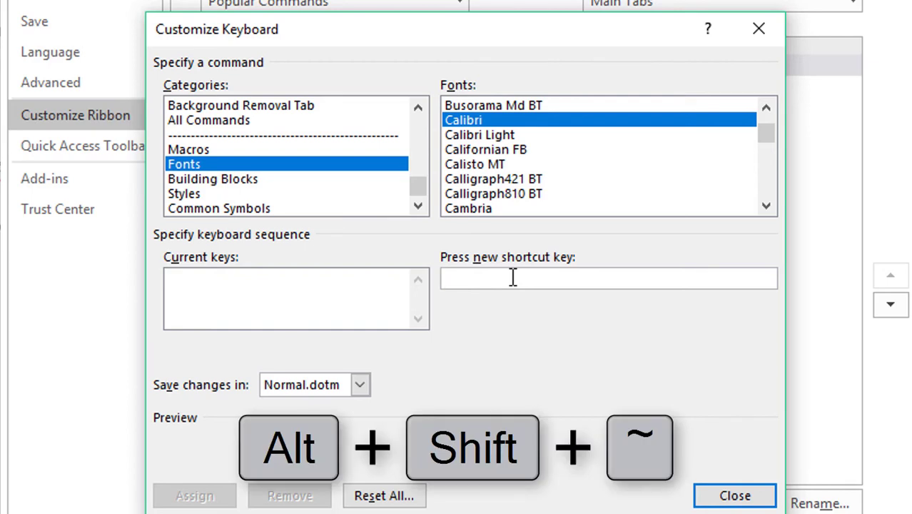
key("alt+shift+grave")
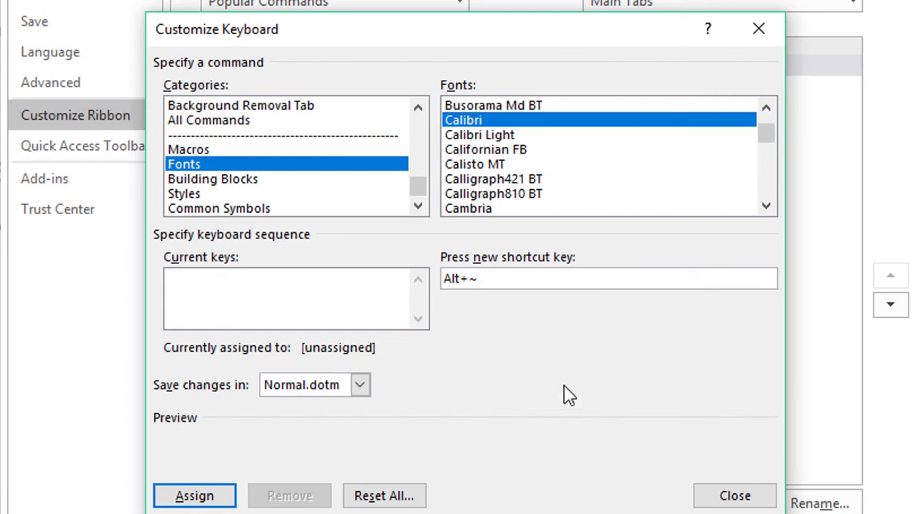
left_click(196, 499)
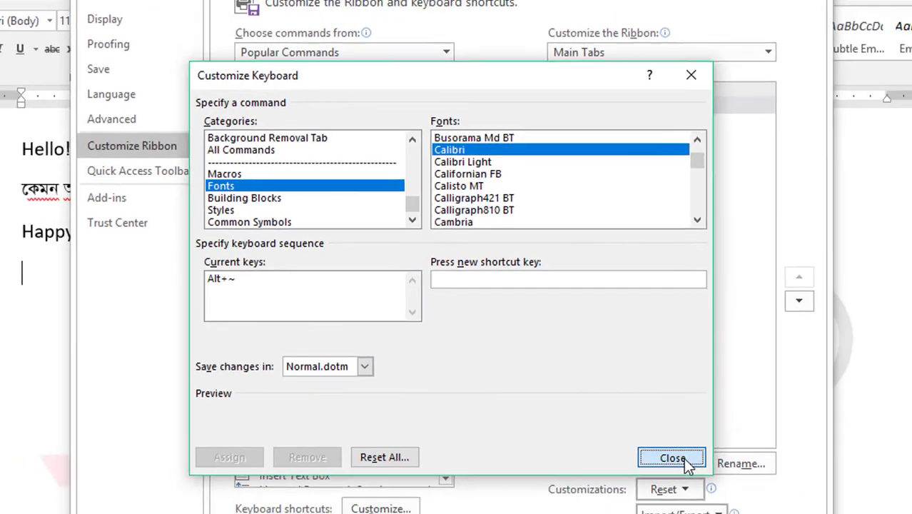
left_click(728, 502)
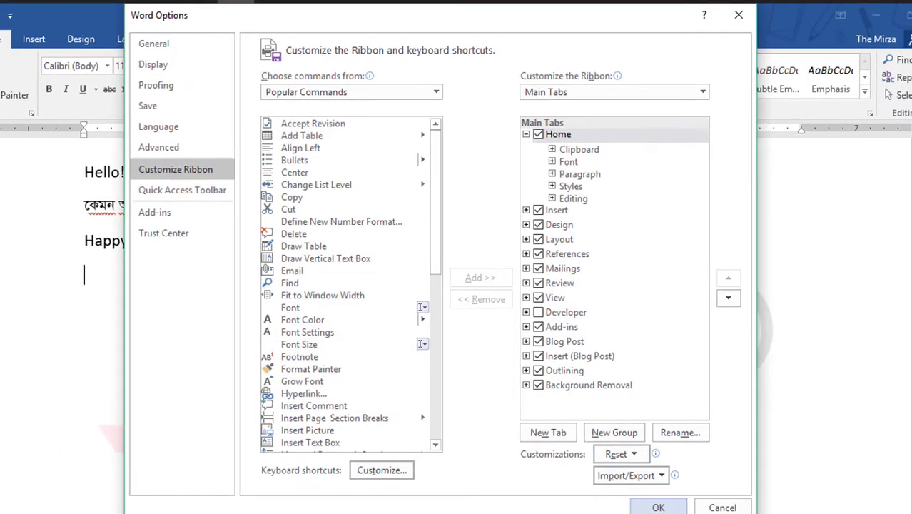
Confirm Word Options with OK and switch the typing font to SutonnyMJ.
left_click(658, 507)
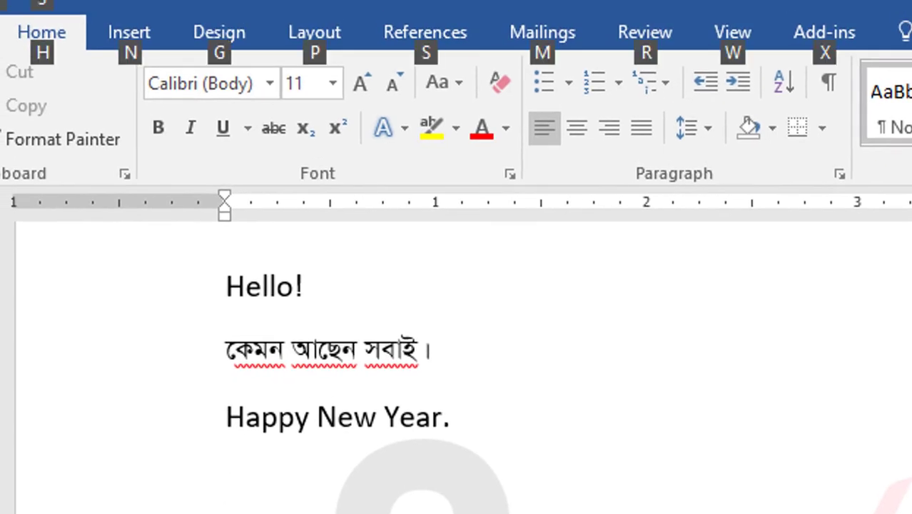
key("ctrl+alt+b")
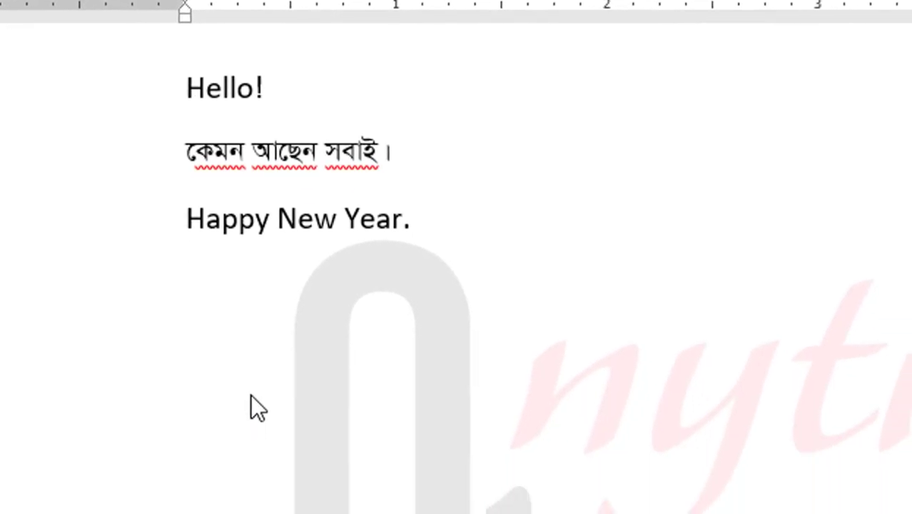
Type 'শুভ সকাল।' in SutonnyMJ, start a new line, and switch back to Calibri.
type("শু")
type("ভ স")
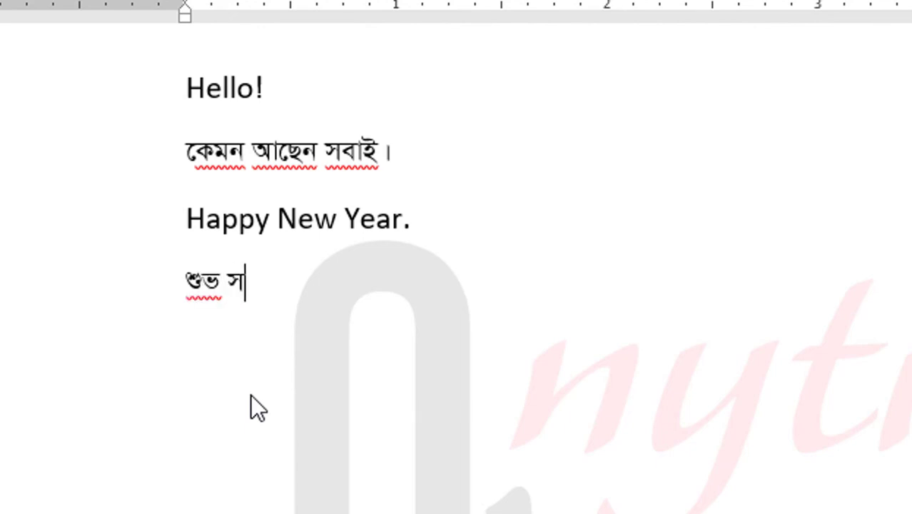
type("কাল")
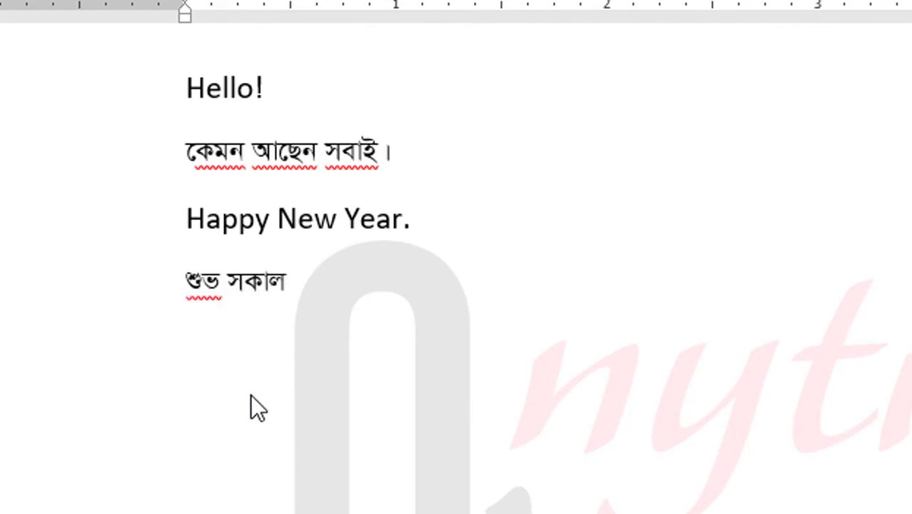
type("।")
key("Return")
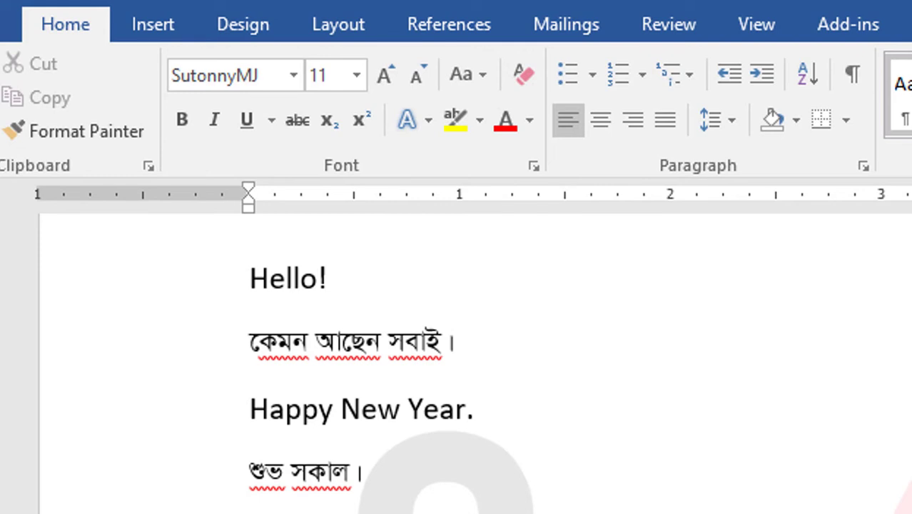
key("ctrl+alt+b")
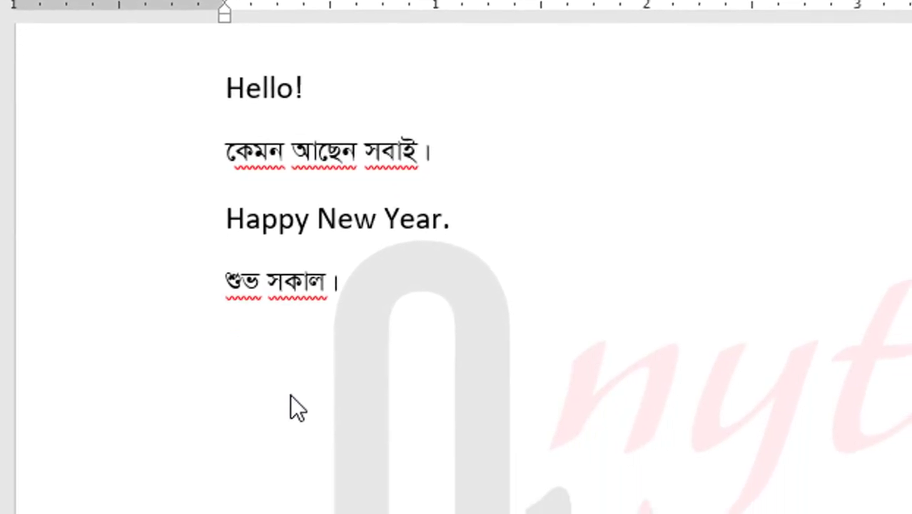
Type 'Good Morning.' with the typo corrected, then start a new line.
type("G")
type("ood Mo")
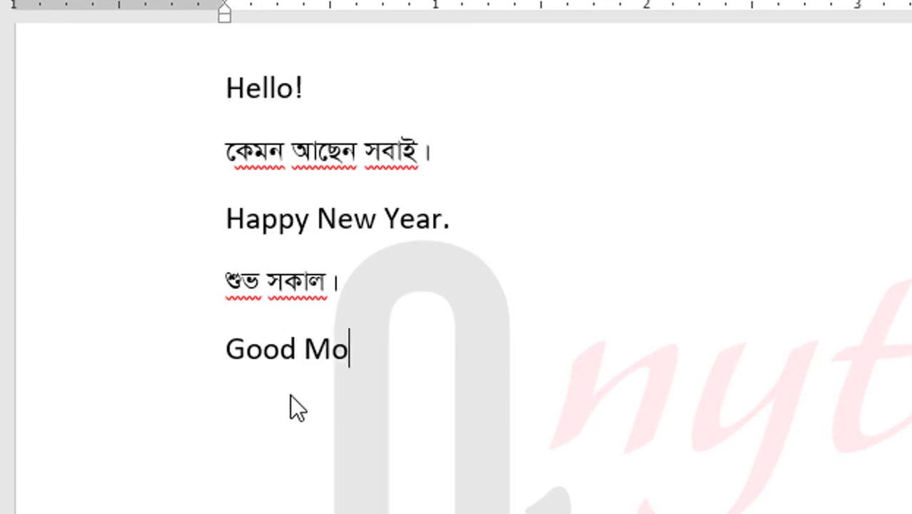
type("rnig")
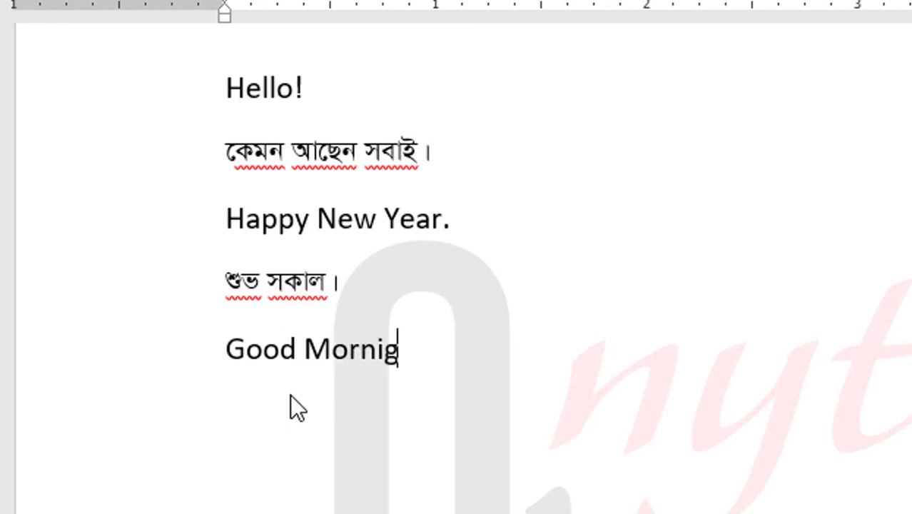
key("BackSpace")
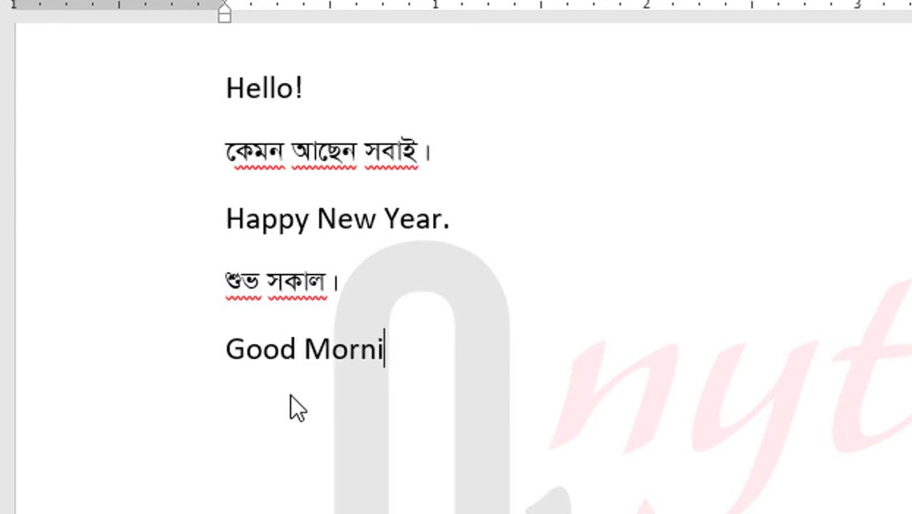
type("ng")
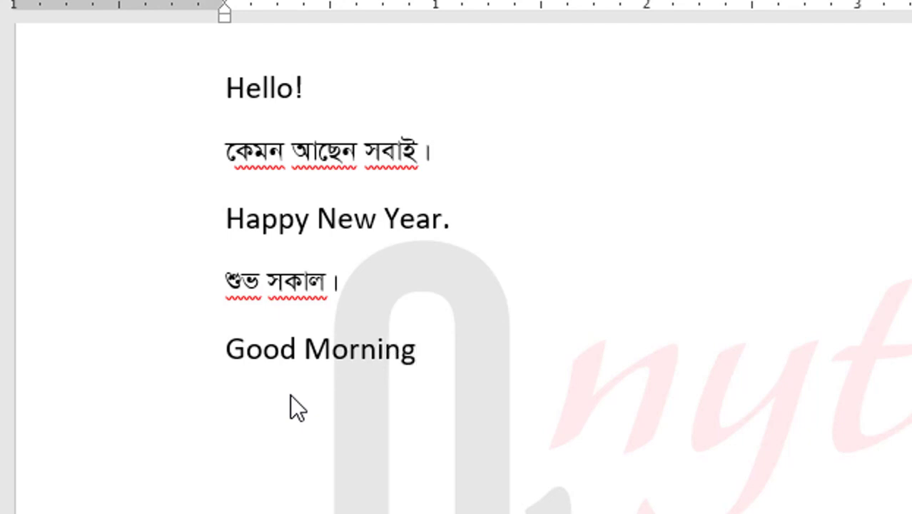
type(".")
key("Return")
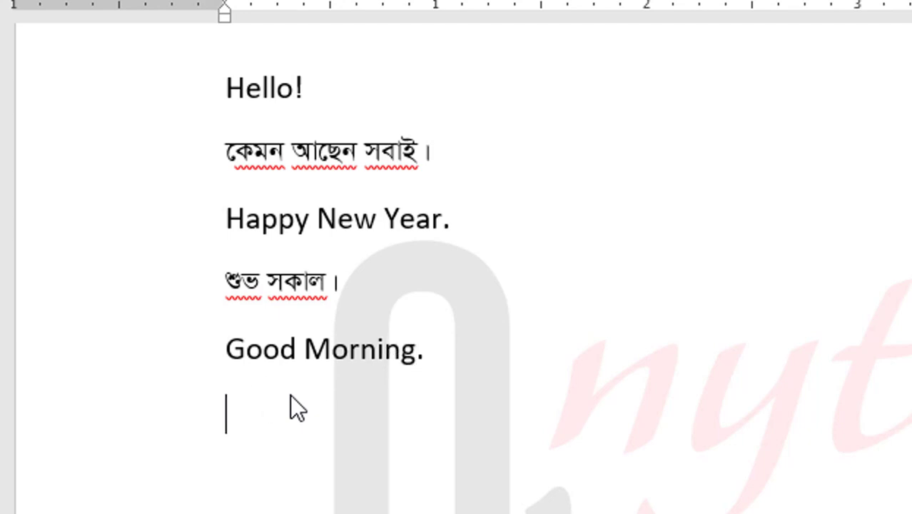